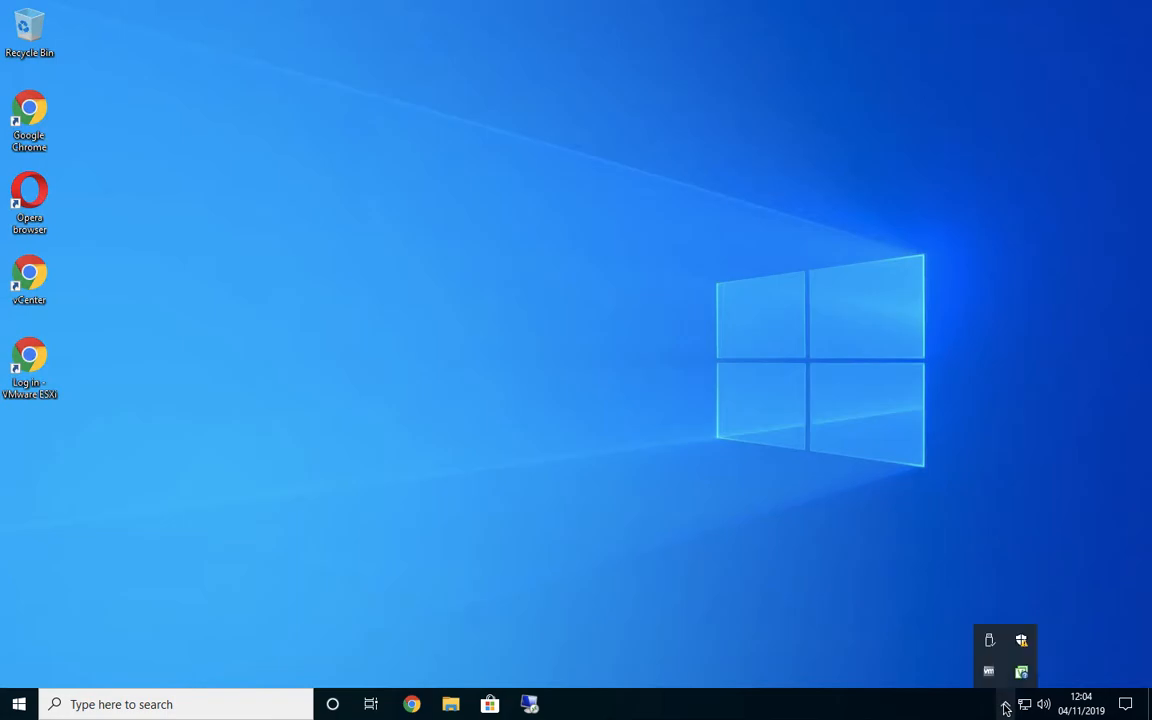
# Step: Start configuring a new backup job, keeping the name Job and the Entire computer backup mode
pyautogui.rightClick(1022, 672)
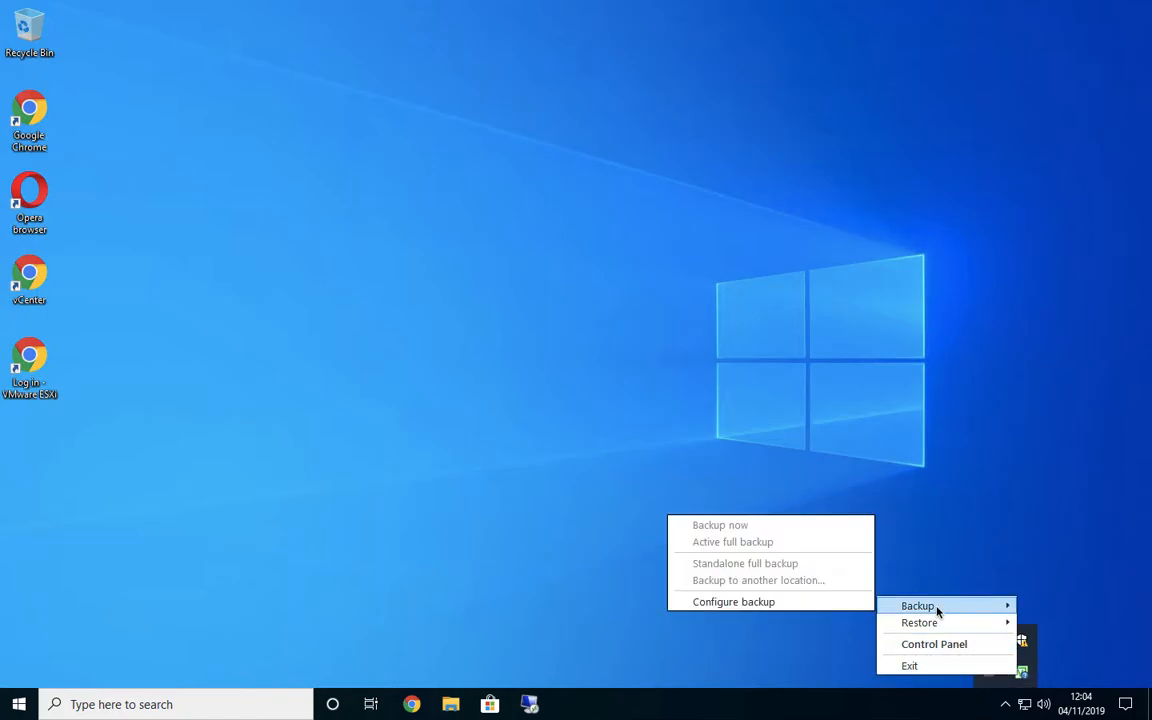
pyautogui.moveTo(936, 609)
pyautogui.click(744, 603)
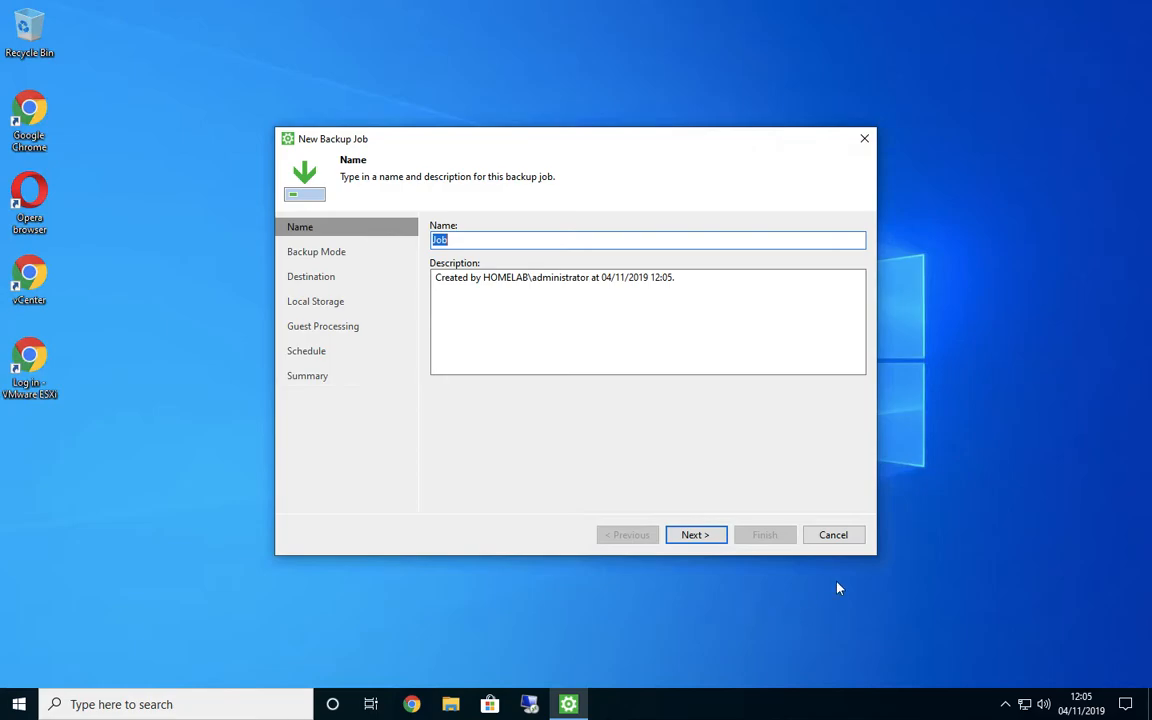
pyautogui.click(701, 537)
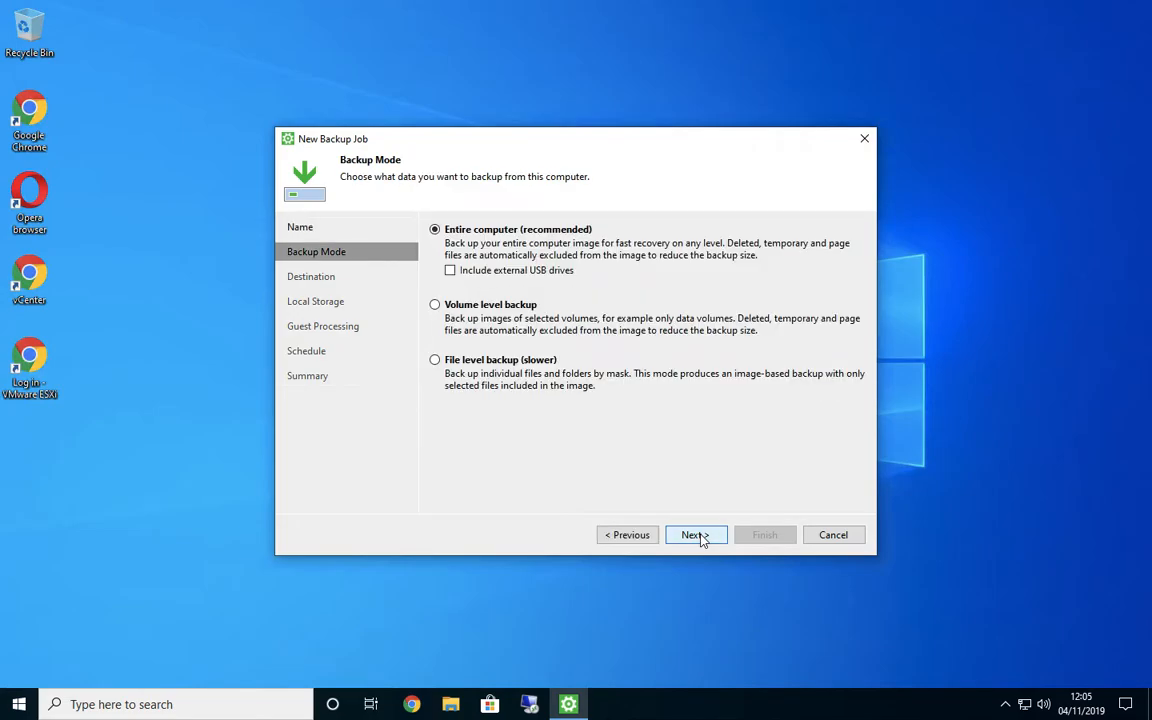
pyautogui.click(701, 537)
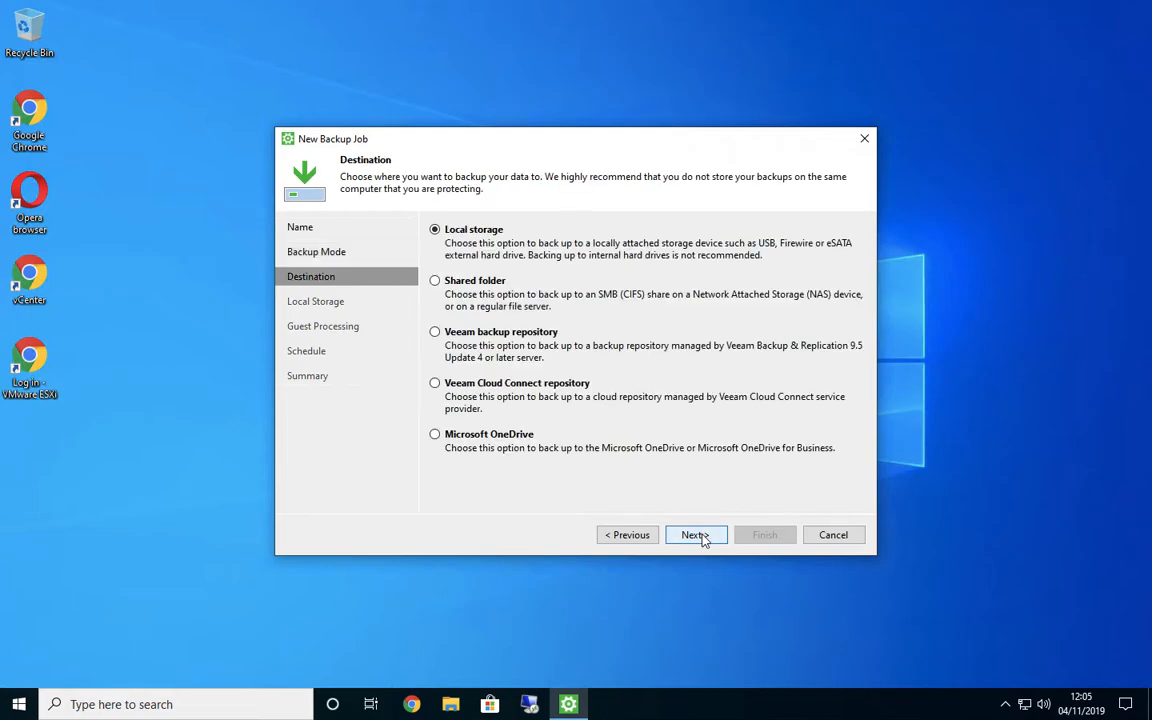
pyautogui.click(630, 536)
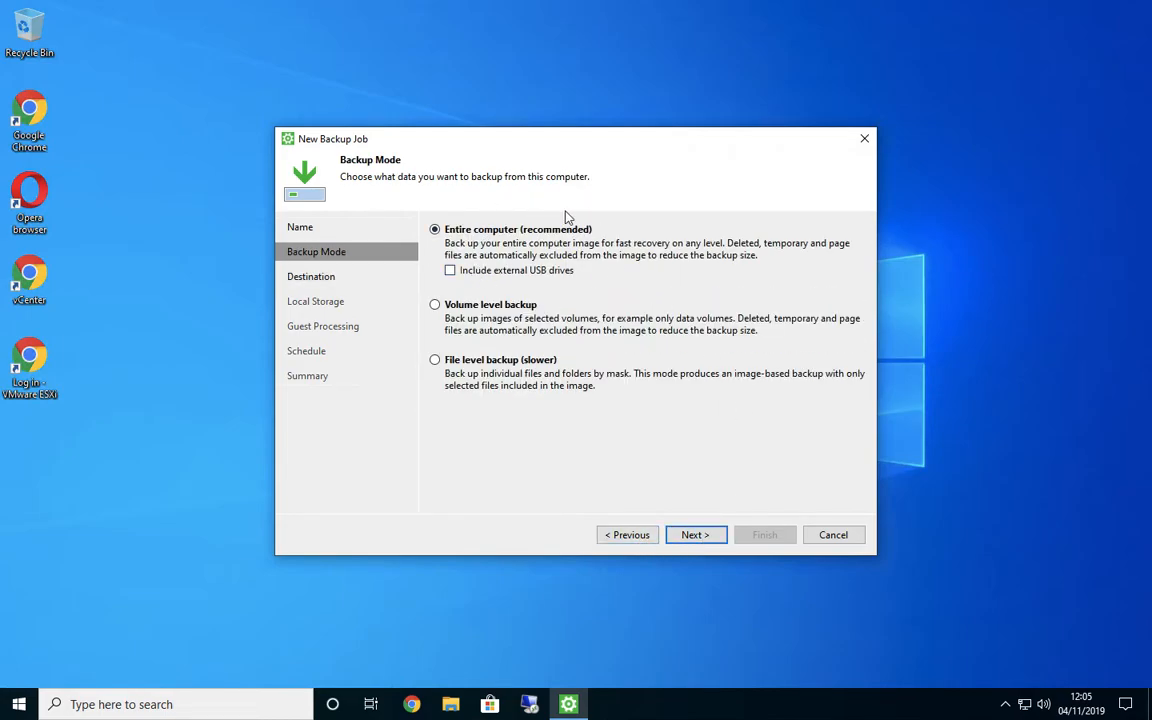
pyautogui.click(706, 540)
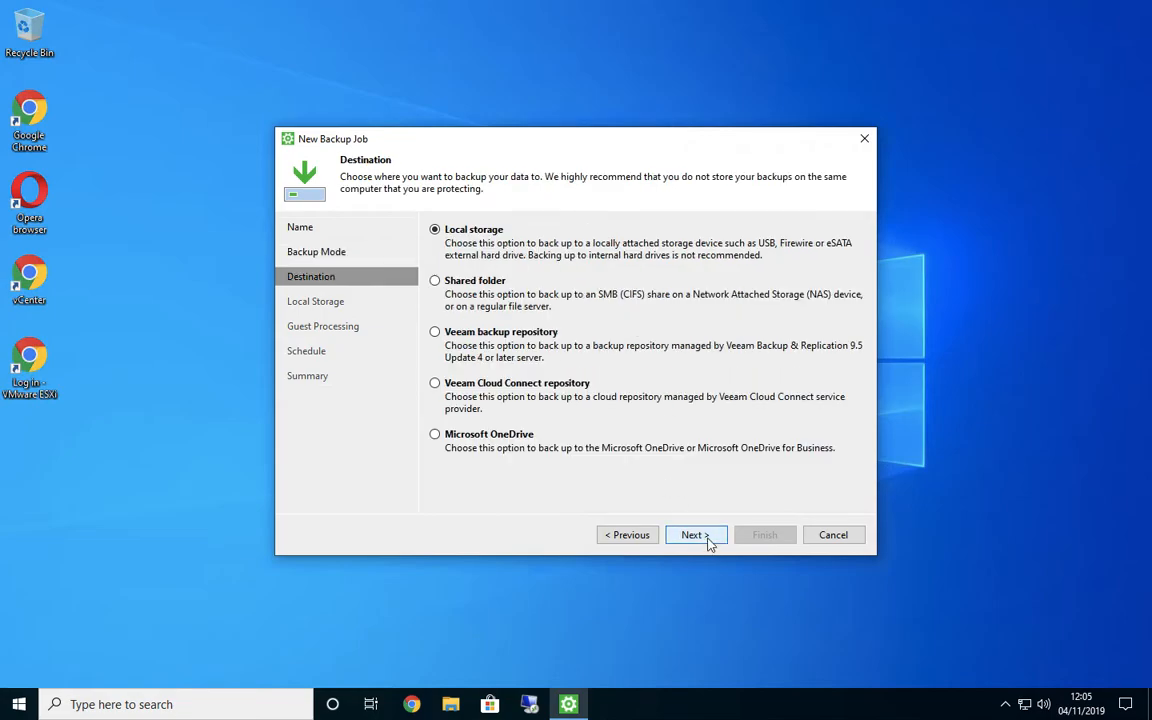
# Step: Choose a Veeam Cloud Connect repository as destination and connect to the service provider veeamcloudconnect.ctwholesale.net
pyautogui.click(525, 387)
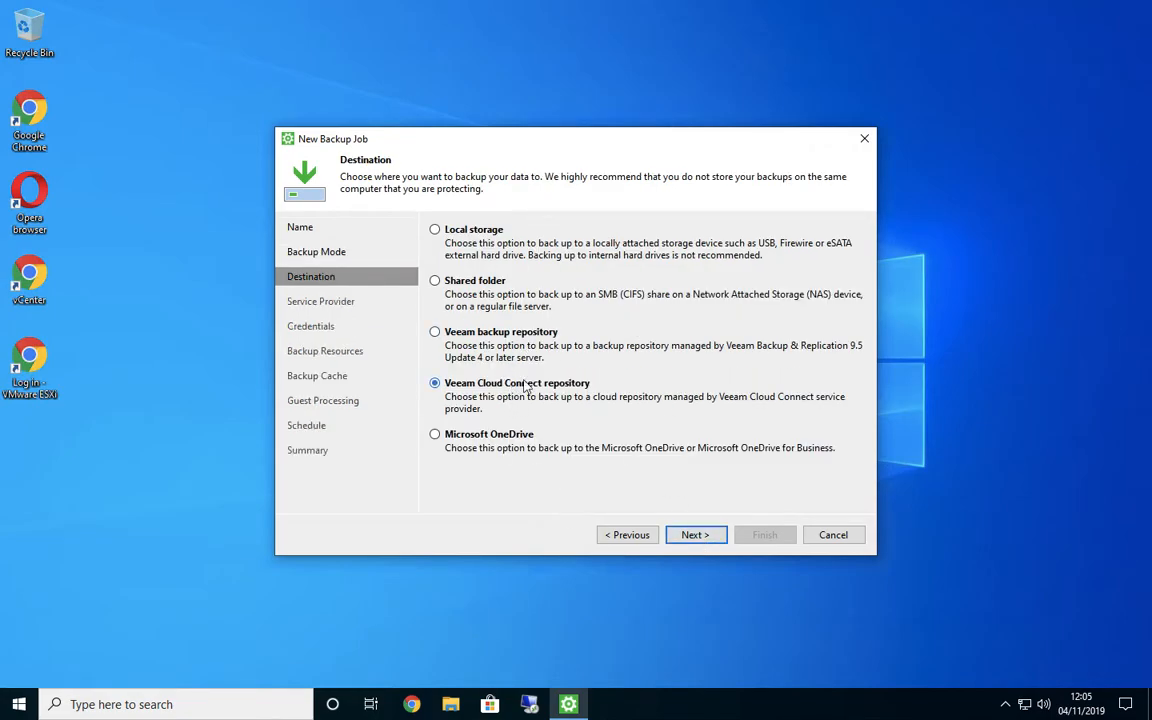
pyautogui.click(695, 535)
pyautogui.click(669, 244)
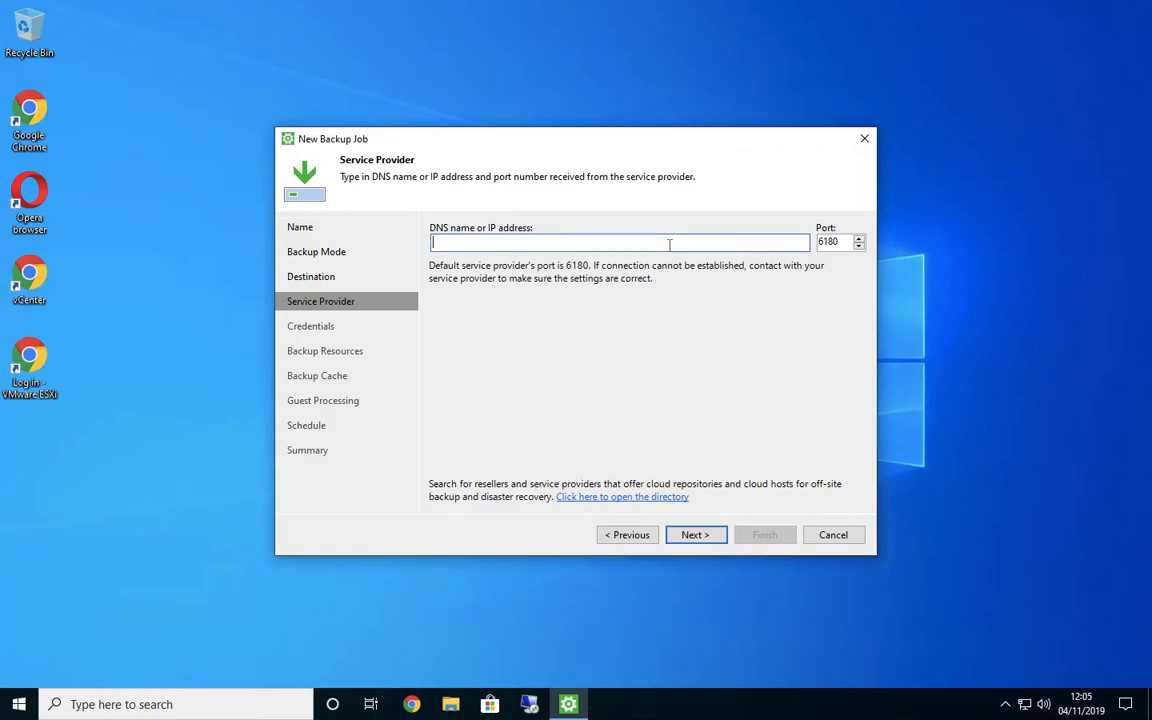
pyautogui.write('veeamcloudconnect.ctwholesale.net')
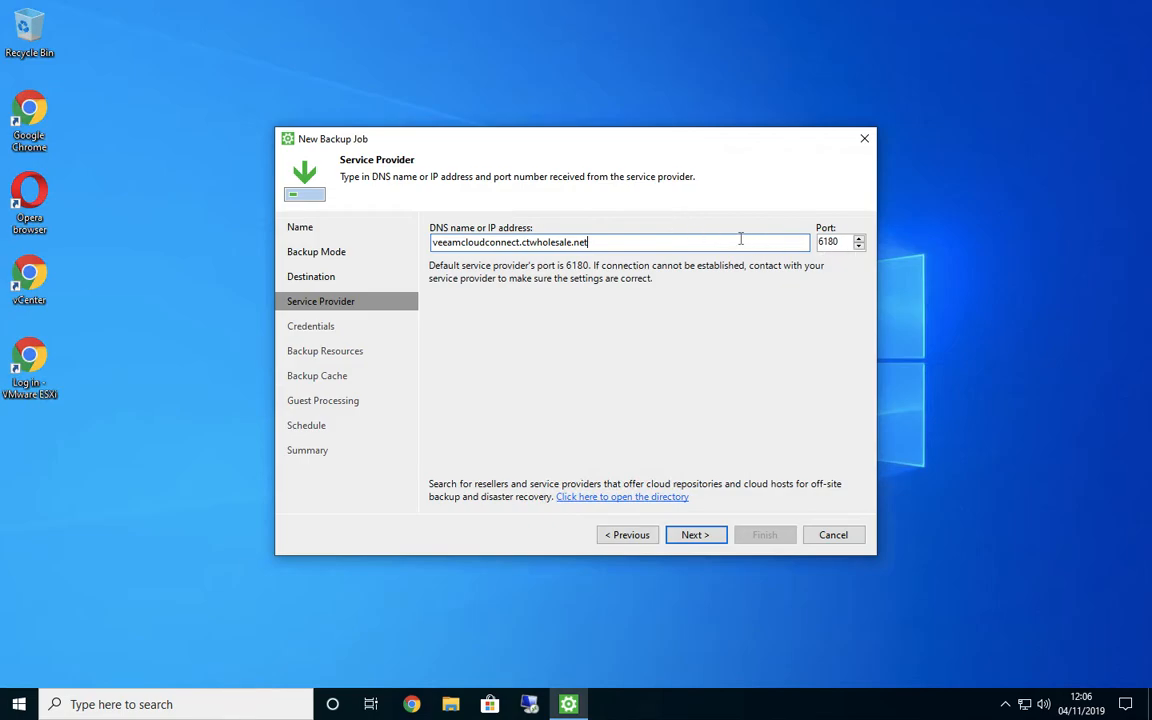
pyautogui.click(695, 535)
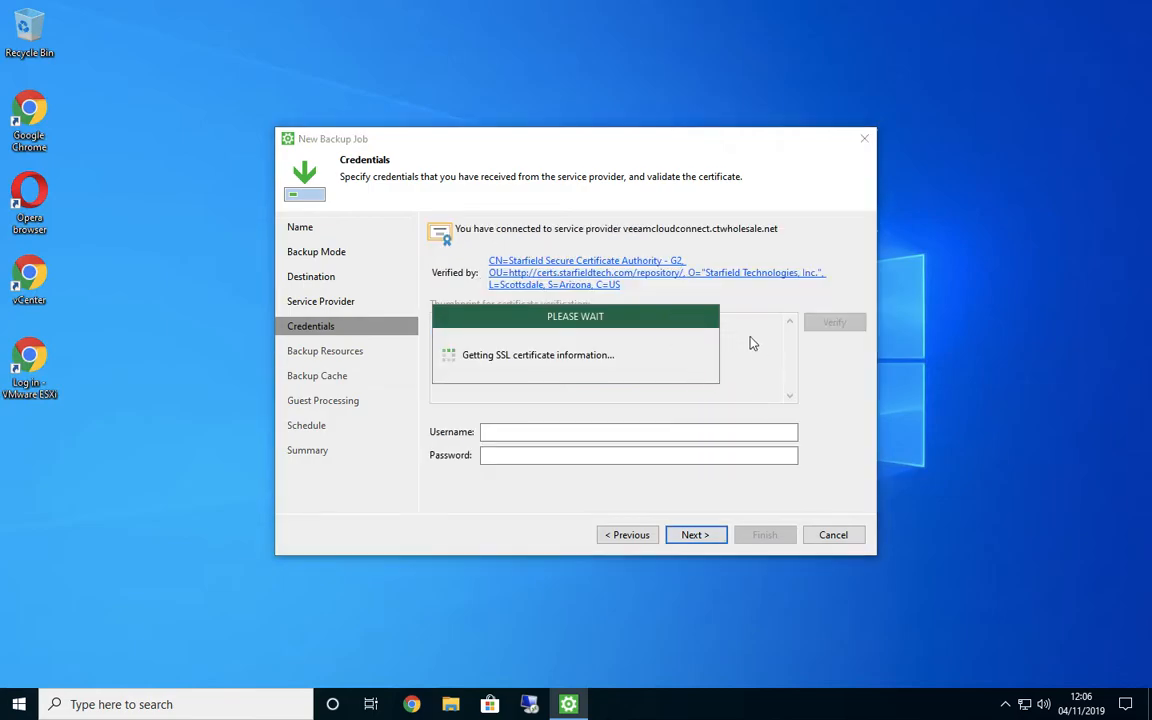
# Step: Sign in to the service provider with the username Central_Technology and the account password
pyautogui.click(742, 435)
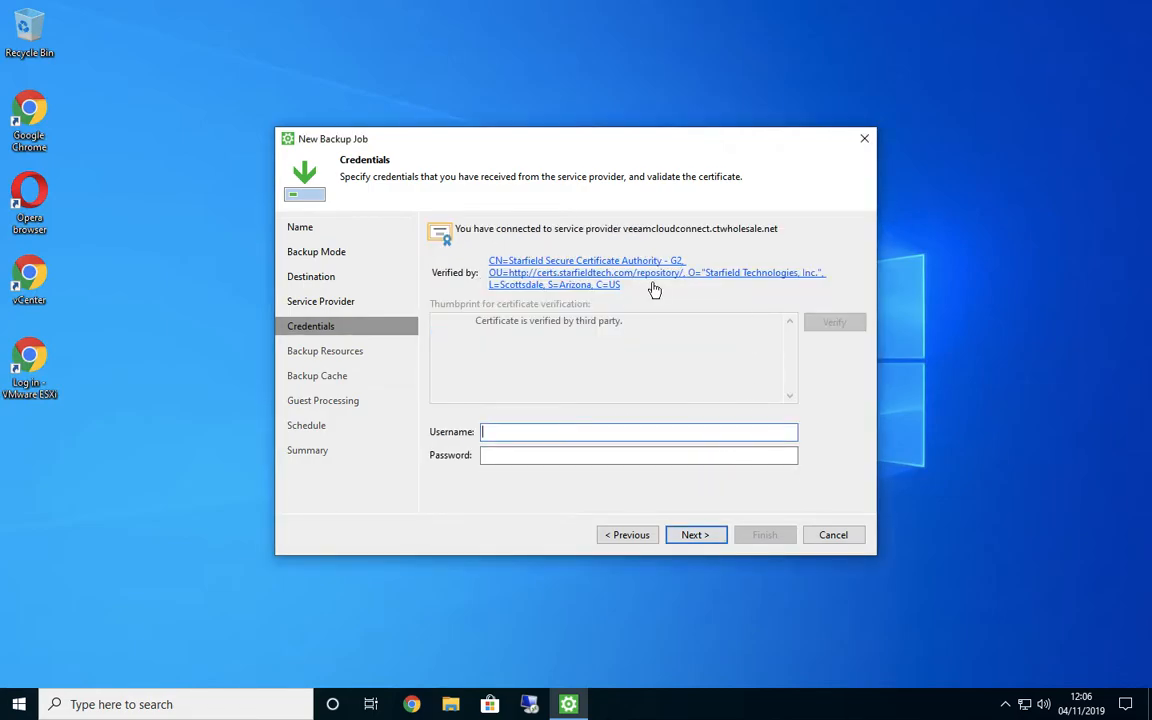
pyautogui.write('Central_Technology')
pyautogui.click(632, 455)
pyautogui.write('*********')
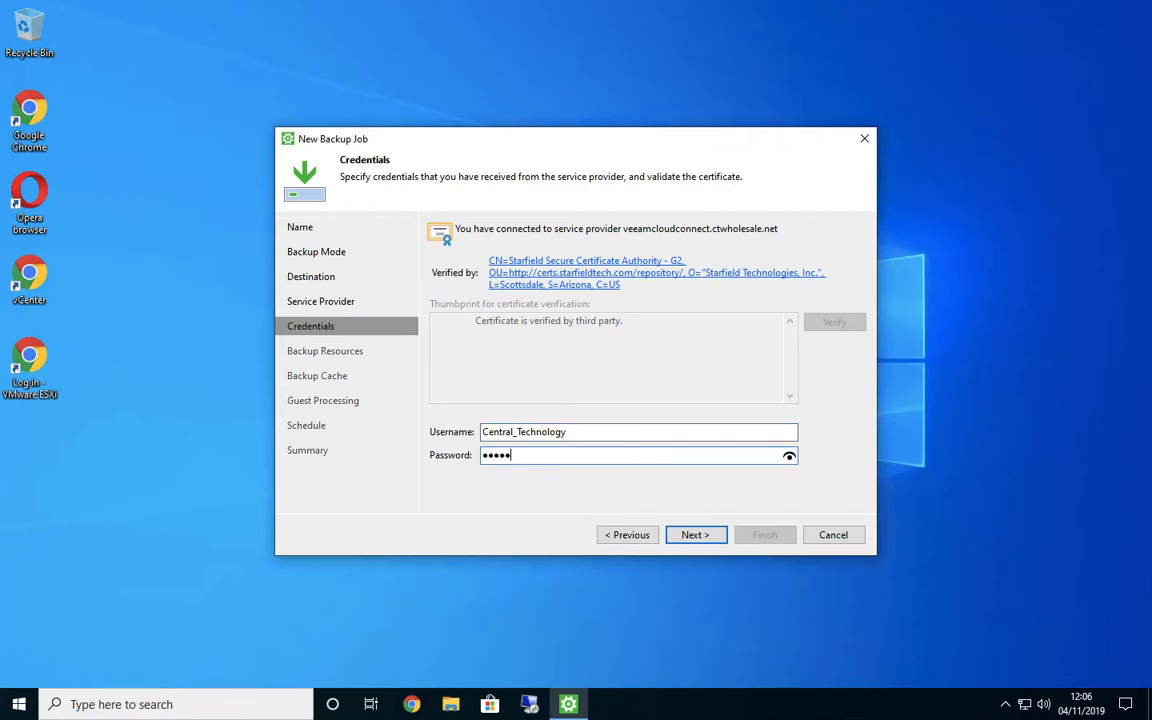
pyautogui.click(695, 535)
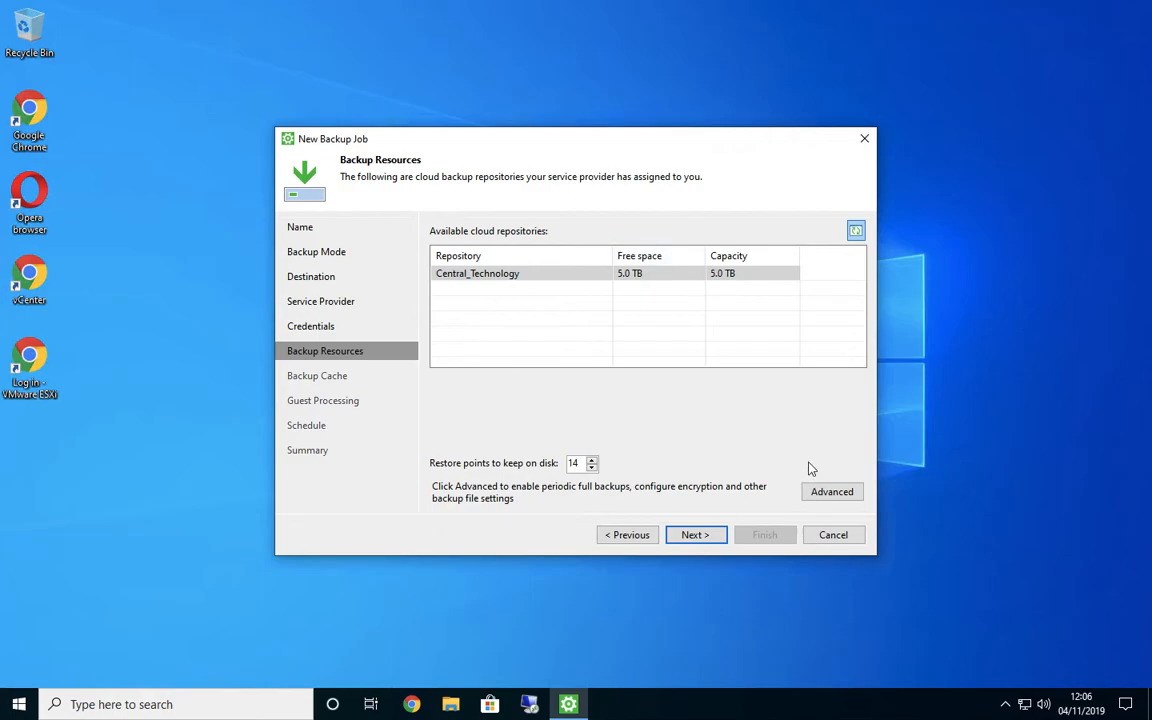
# Step: Set the storage optimization to WAN target in the backup job's advanced settings
pyautogui.click(815, 494)
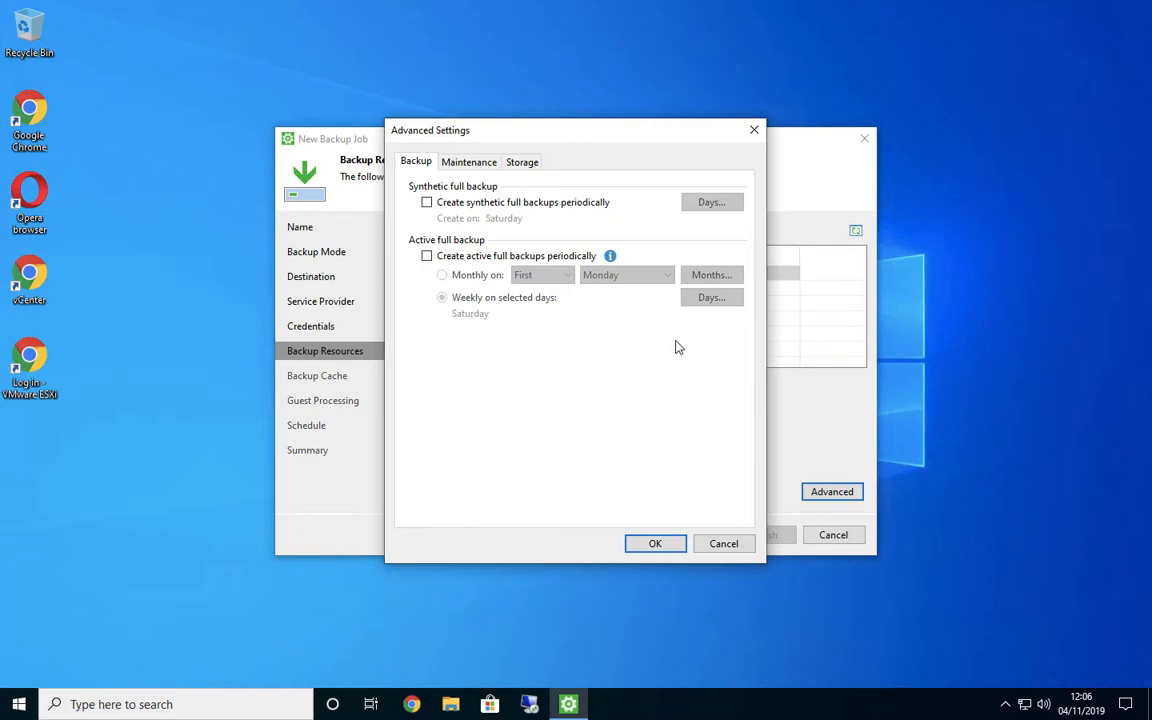
pyautogui.moveTo(555, 126); pyautogui.dragTo(839, 93)
pyautogui.click(640, 140)
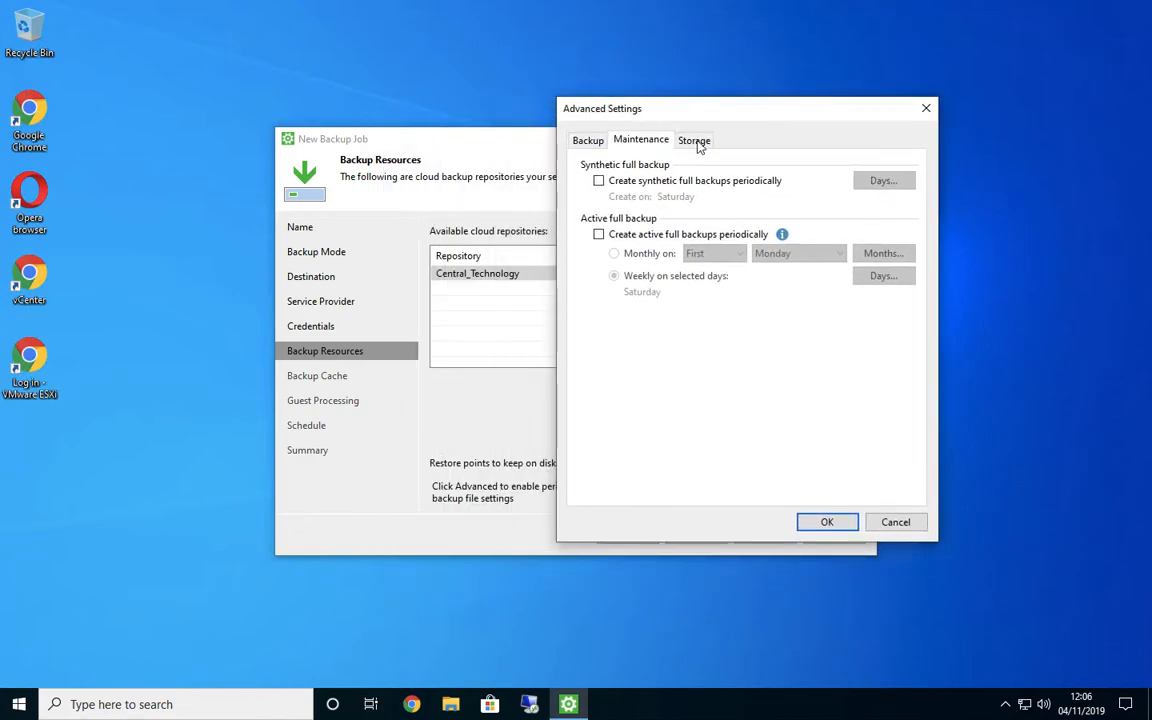
pyautogui.click(703, 142)
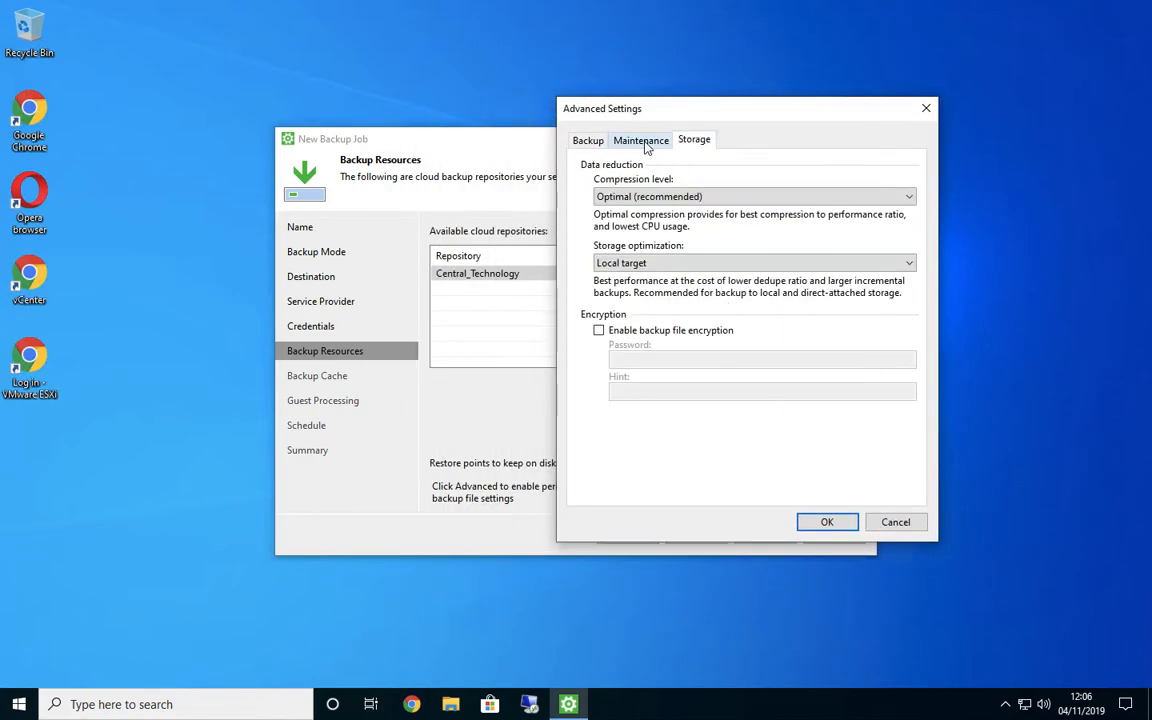
pyautogui.click(668, 264)
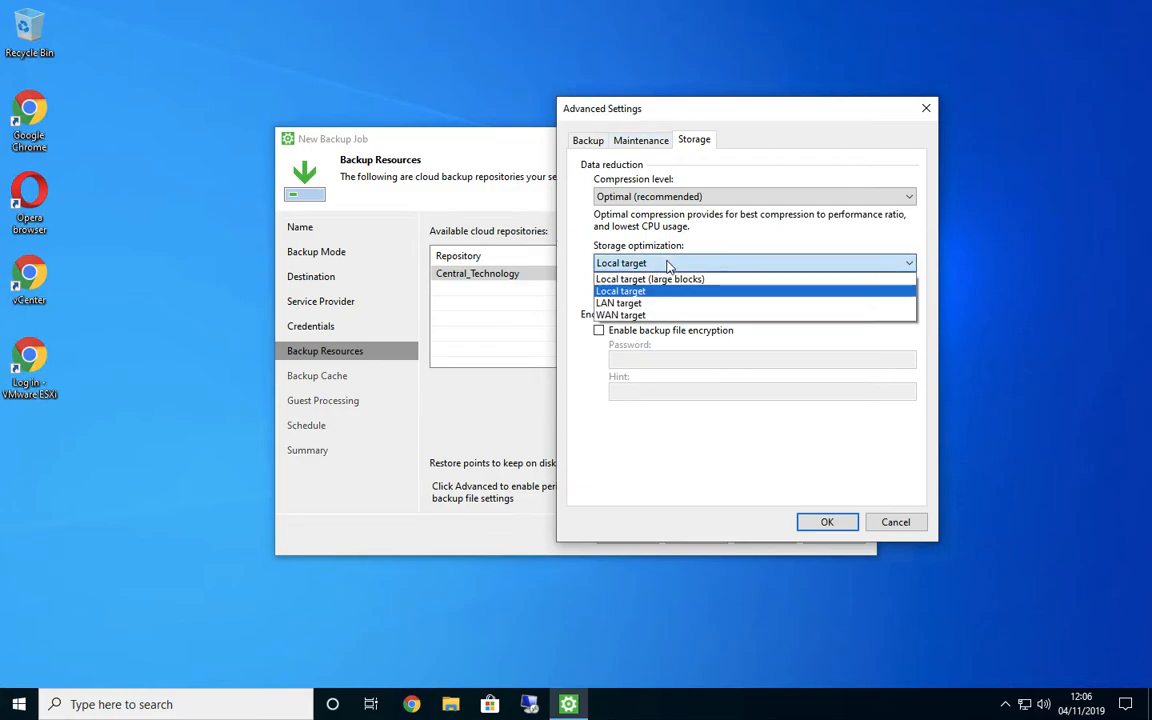
pyautogui.click(658, 315)
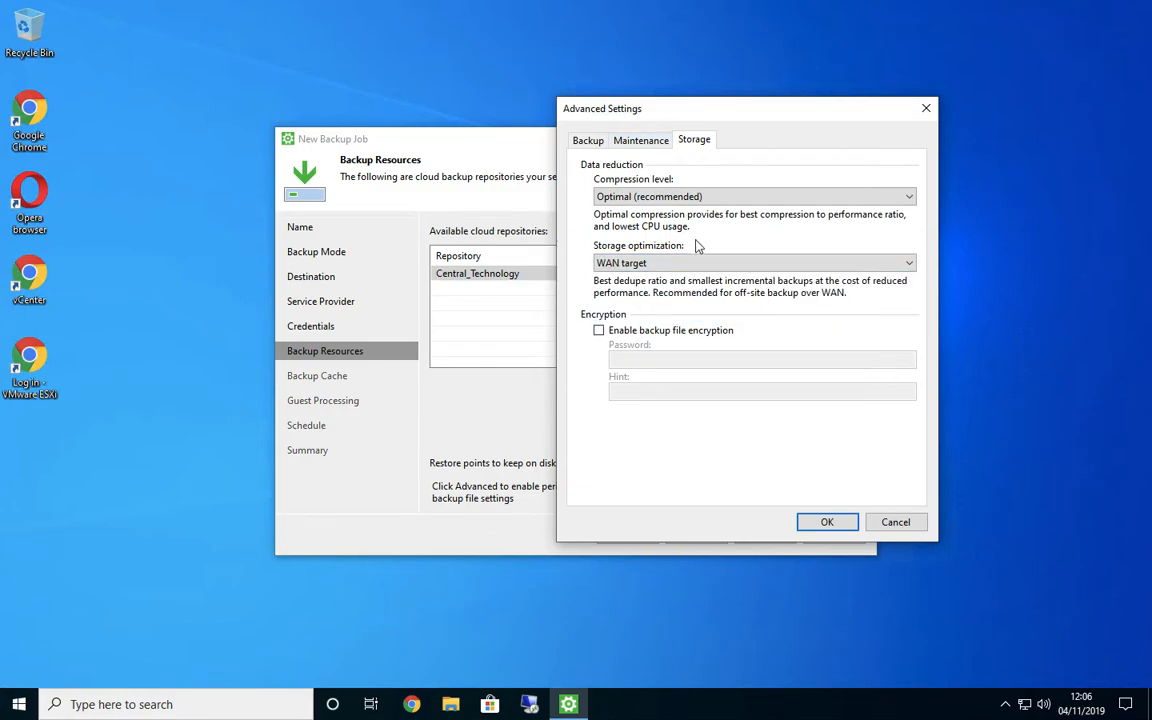
# Step: Enable backup file encryption, enter the encryption password and set its hint to "Central Technology"
pyautogui.click(615, 330)
pyautogui.click(736, 359)
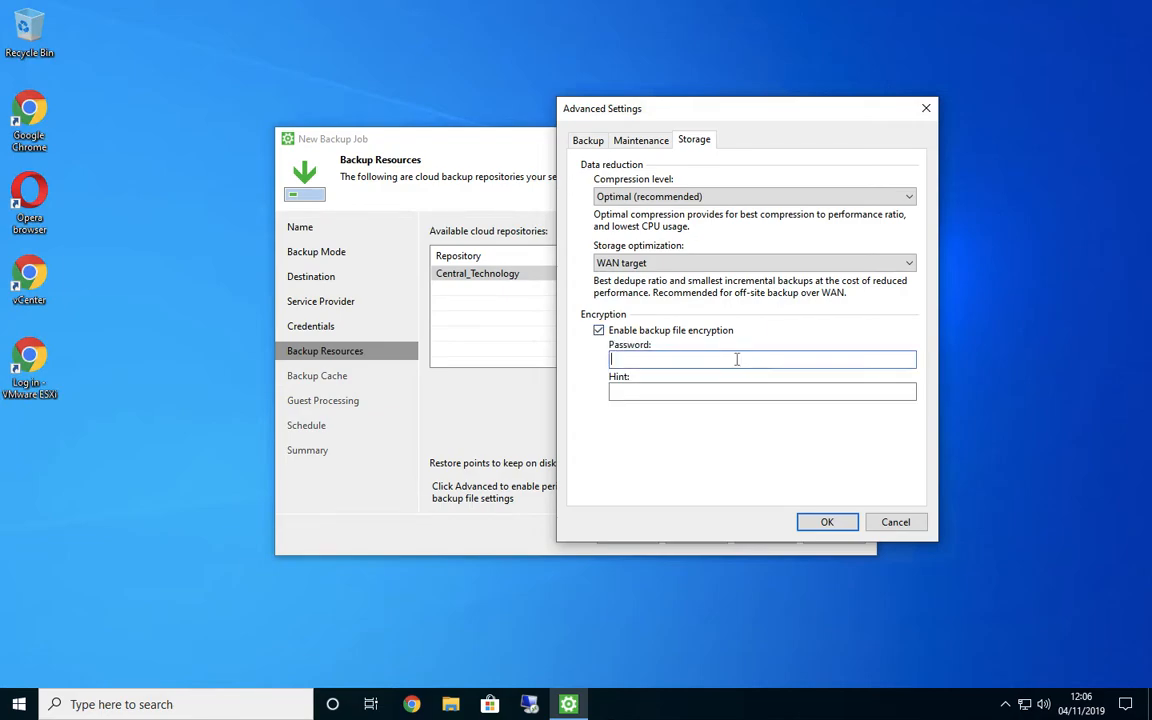
pyautogui.write('*********')
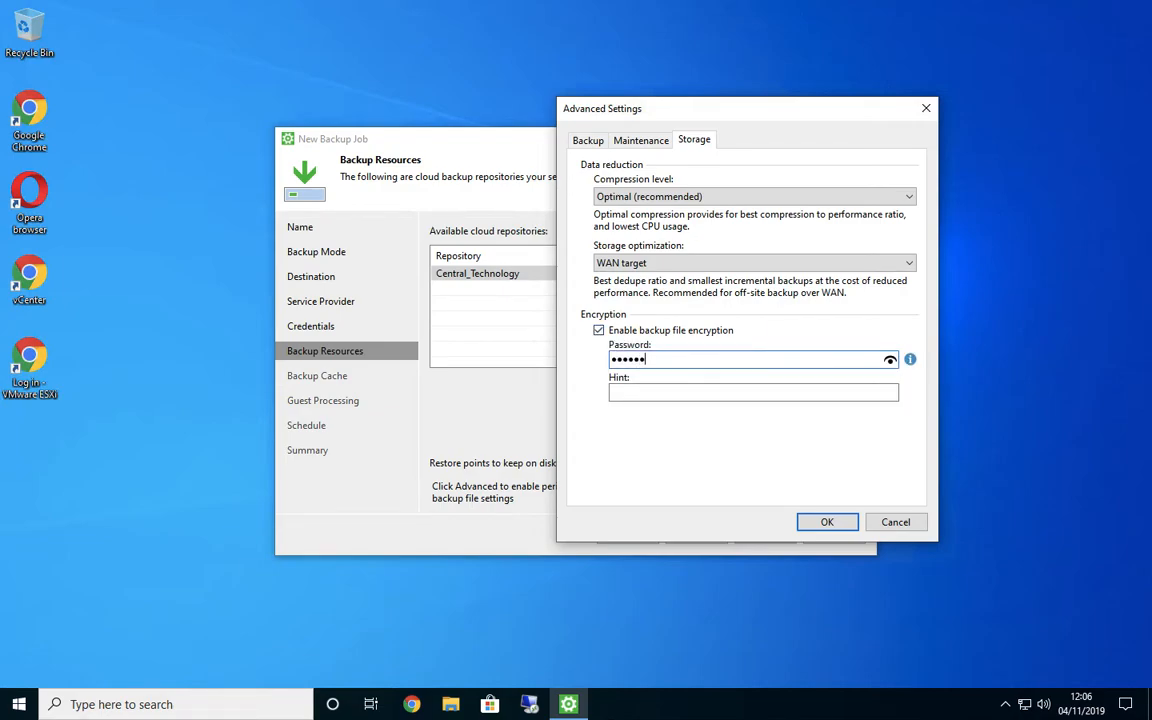
pyautogui.press('Tab')
pyautogui.write('C')
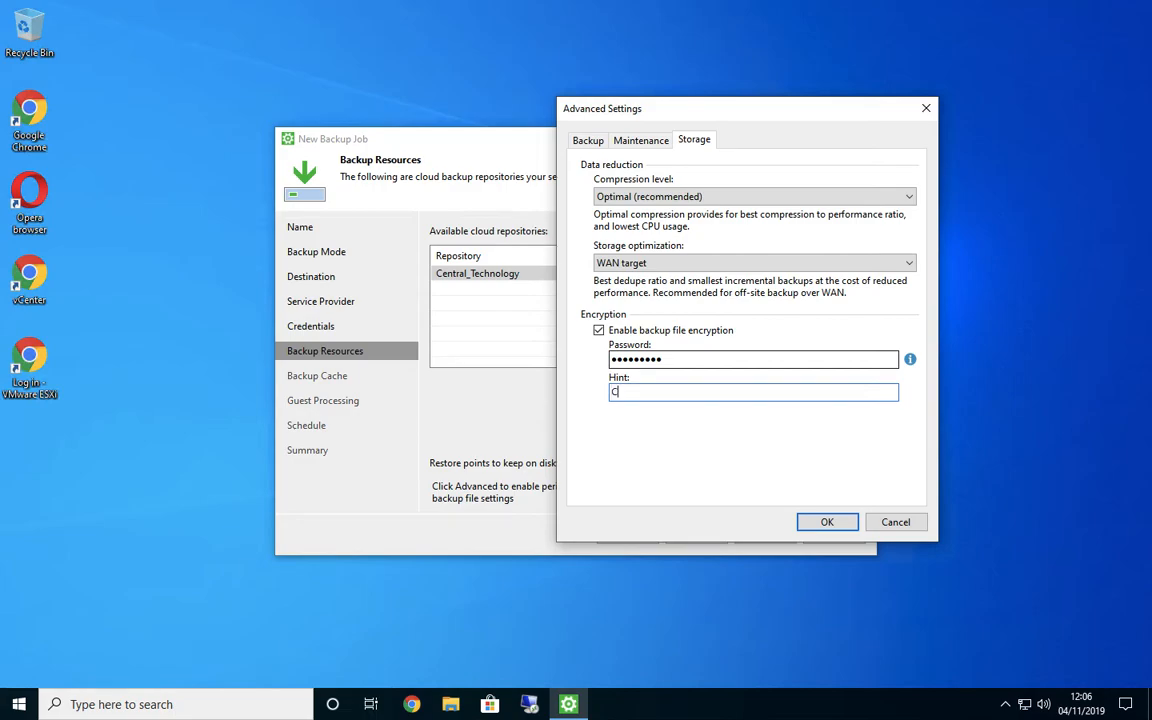
pyautogui.write('entral Technology')
# Step: Enable the monthly backup files health check and monthly full backup defragmentation and compaction, and accept the advanced settings
pyautogui.click(645, 145)
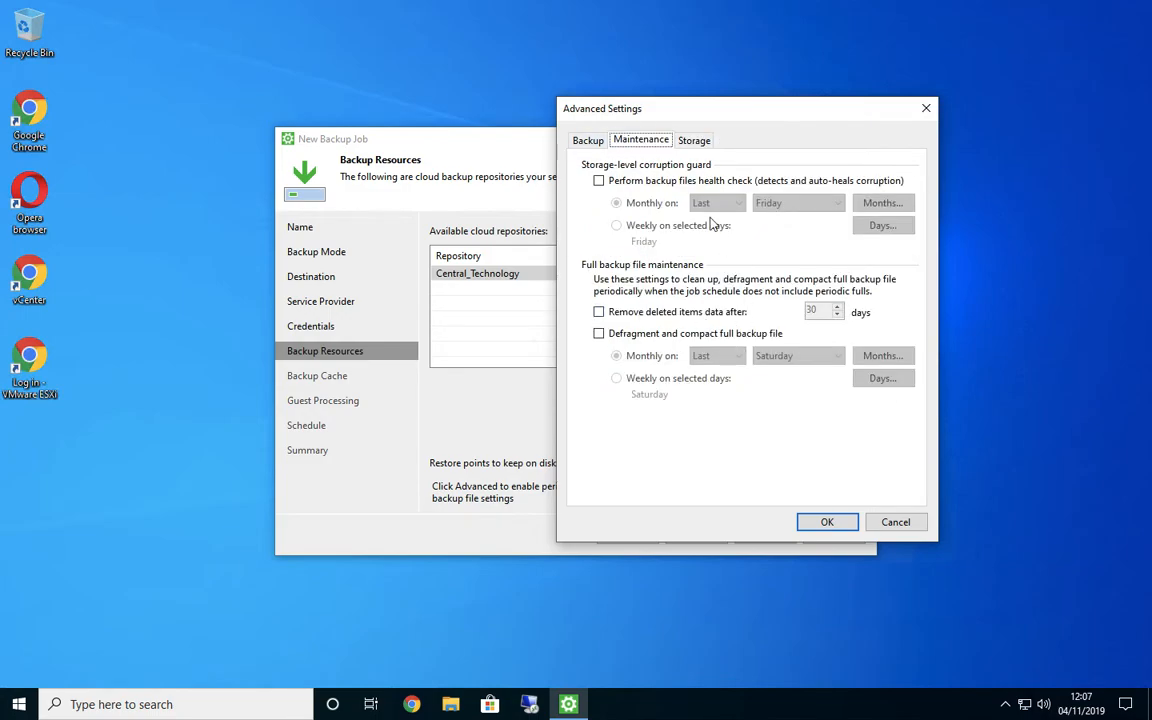
pyautogui.click(617, 181)
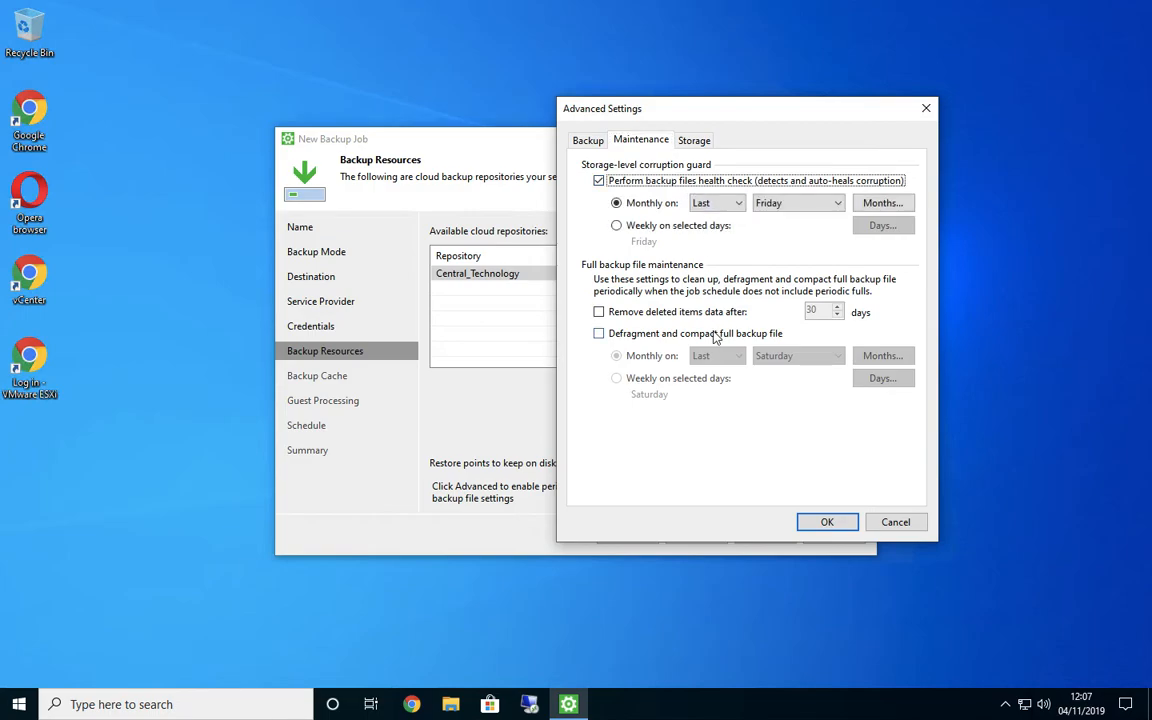
pyautogui.click(714, 335)
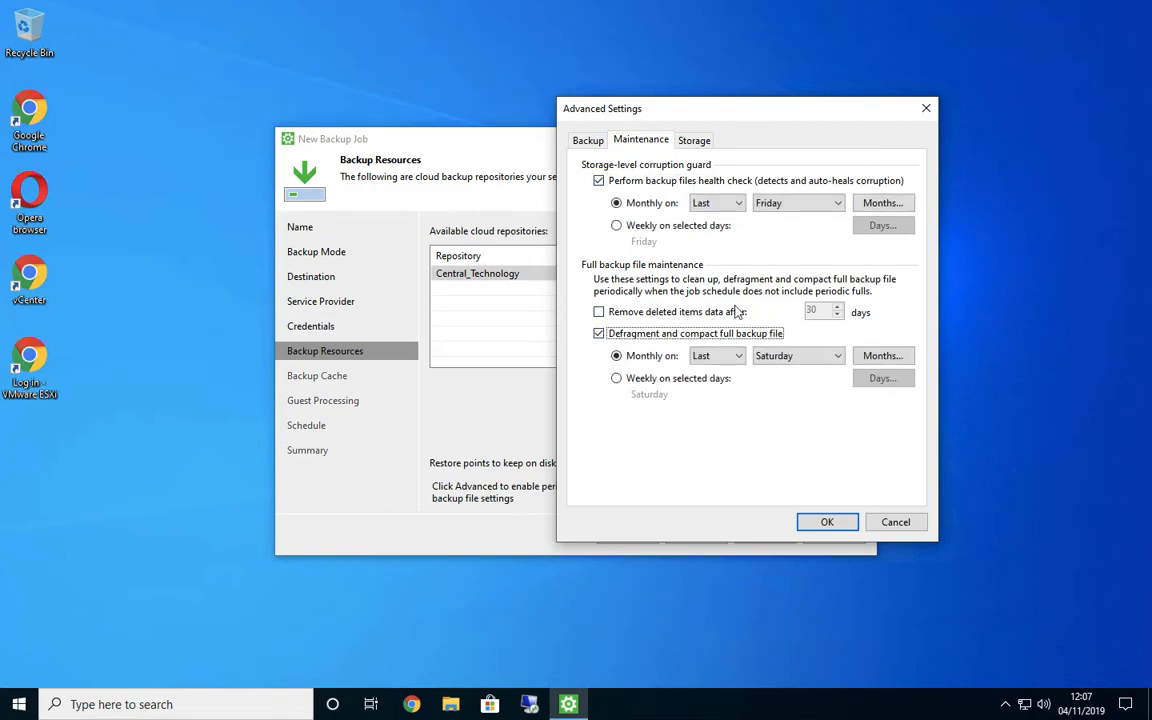
pyautogui.click(588, 141)
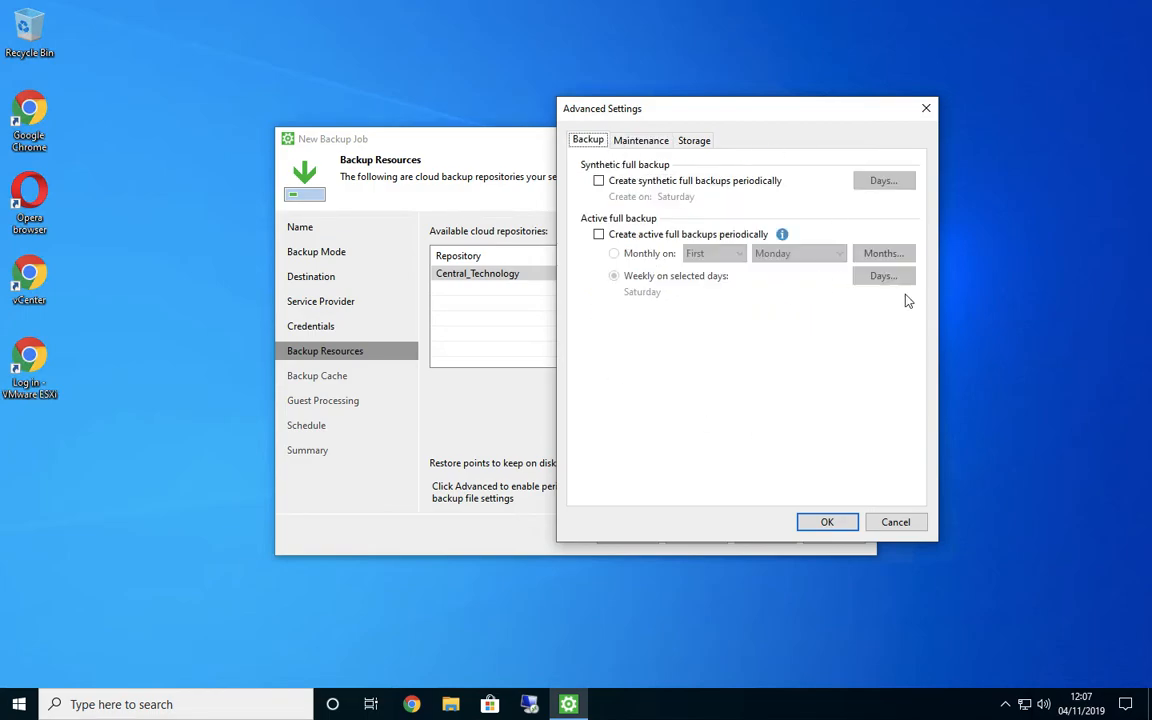
pyautogui.click(827, 522)
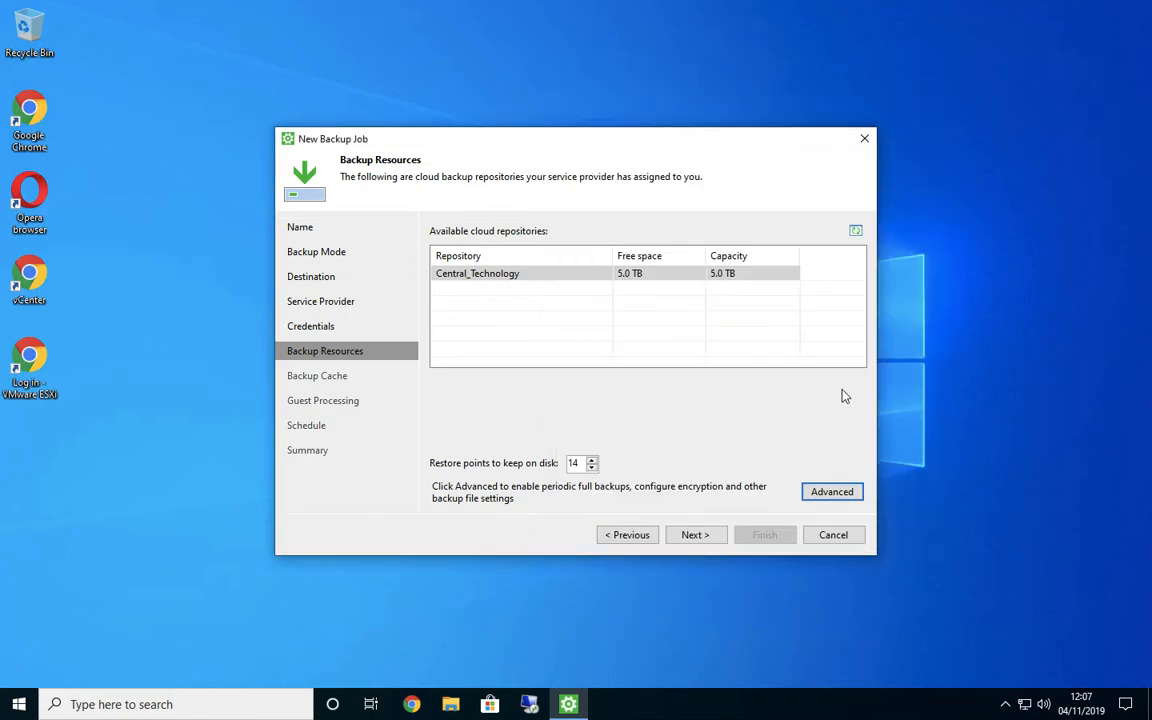
# Step: Set the number of restore points to keep on disk to 14 and continue to the backup cache options
pyautogui.click(591, 467)
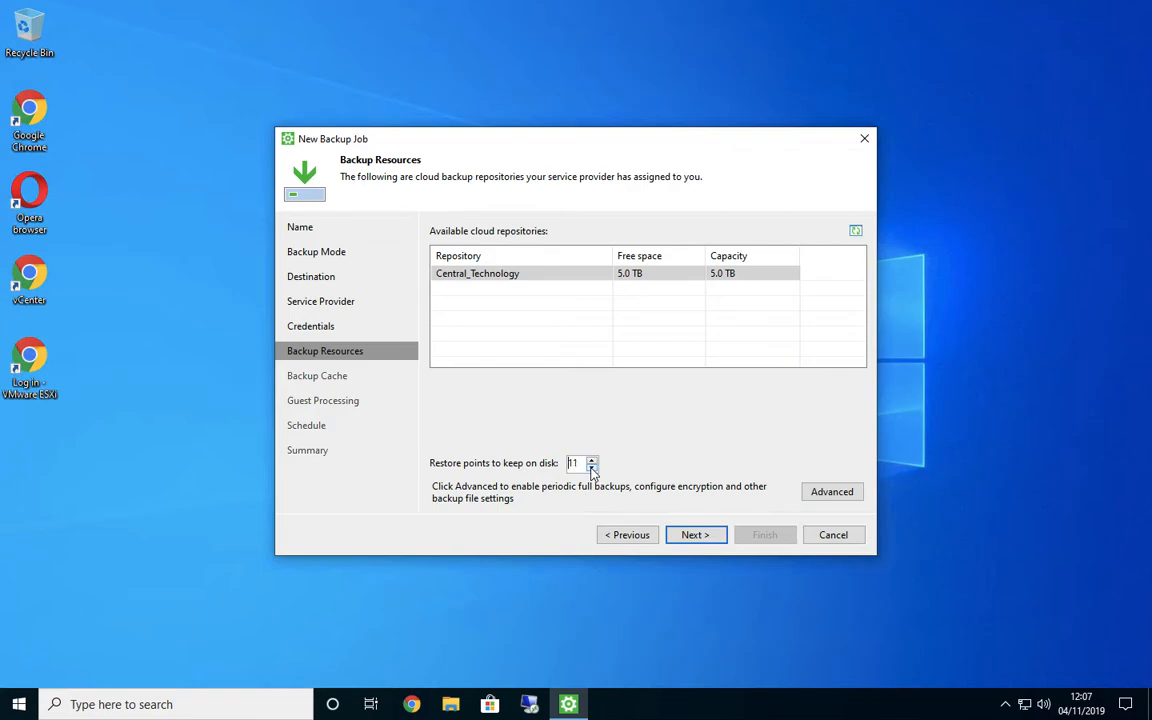
pyautogui.click(591, 467)
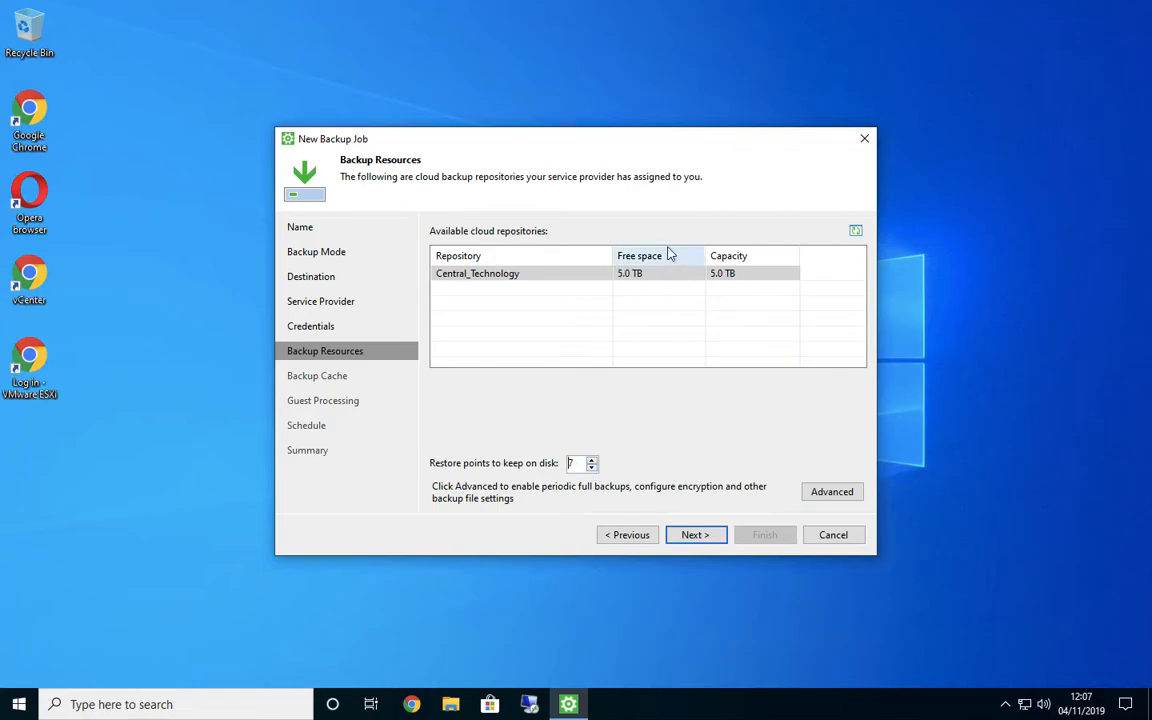
pyautogui.press('Tab')
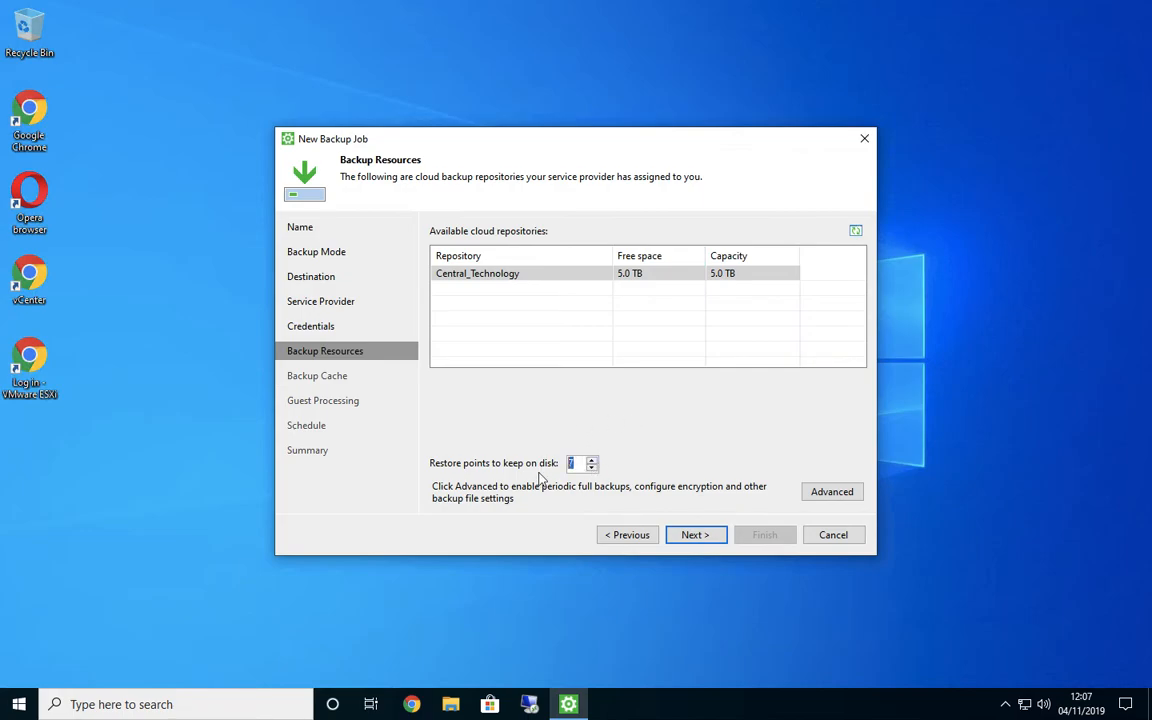
pyautogui.write('14')
pyautogui.click(706, 544)
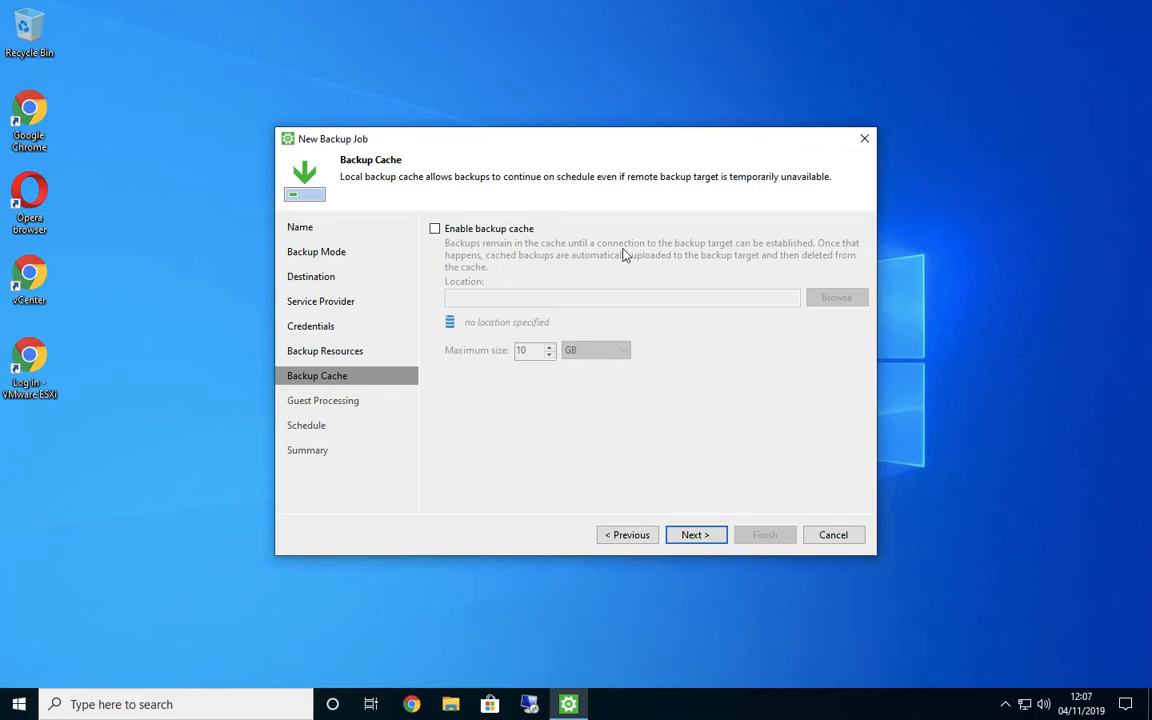
# Step: Keep the default backup cache and guest processing options, and schedule the job for 00:30 on week-days
pyautogui.click(692, 536)
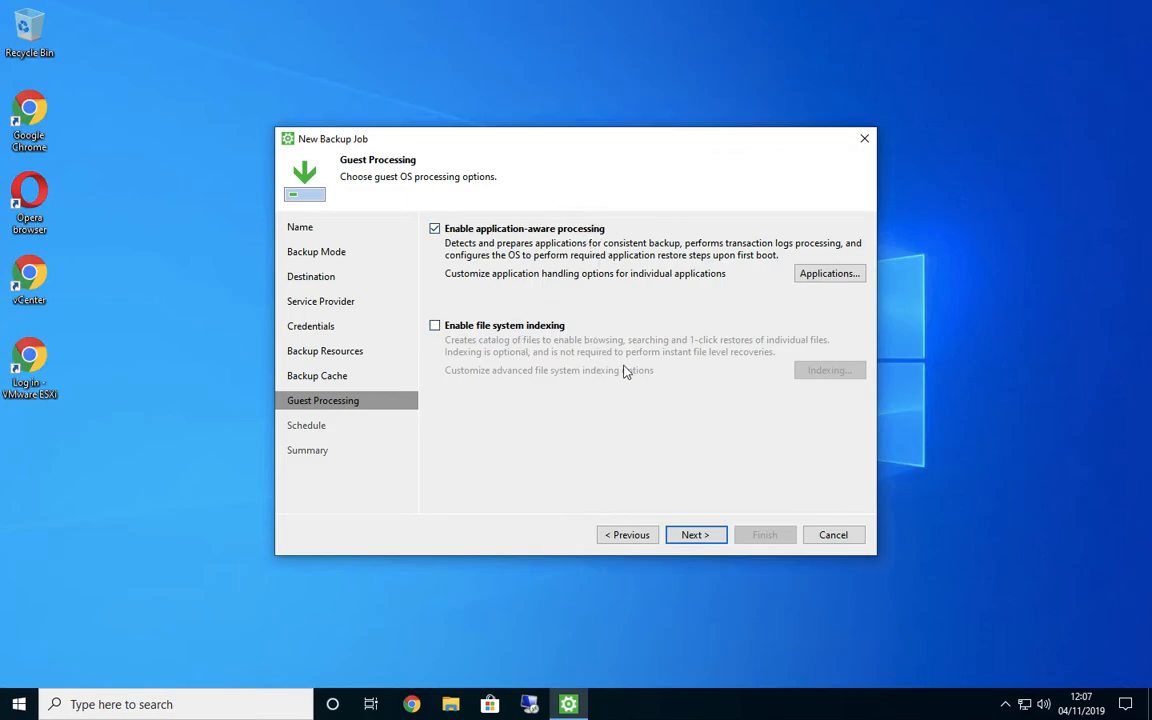
pyautogui.click(690, 537)
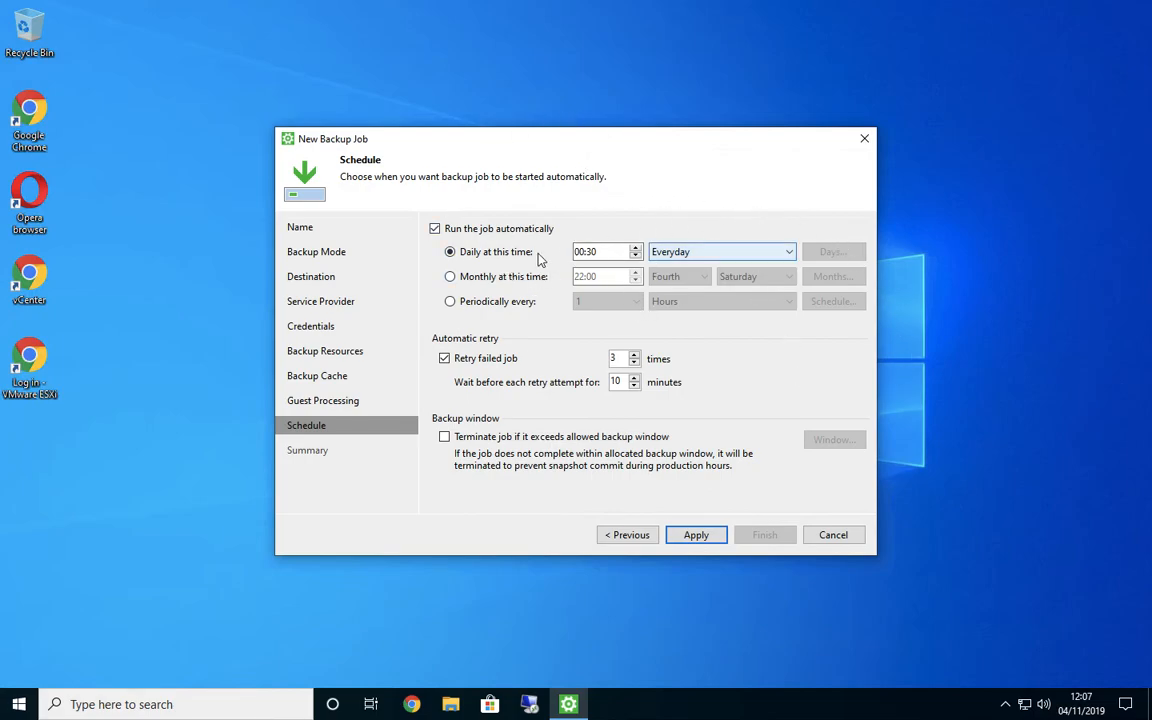
pyautogui.click(738, 253)
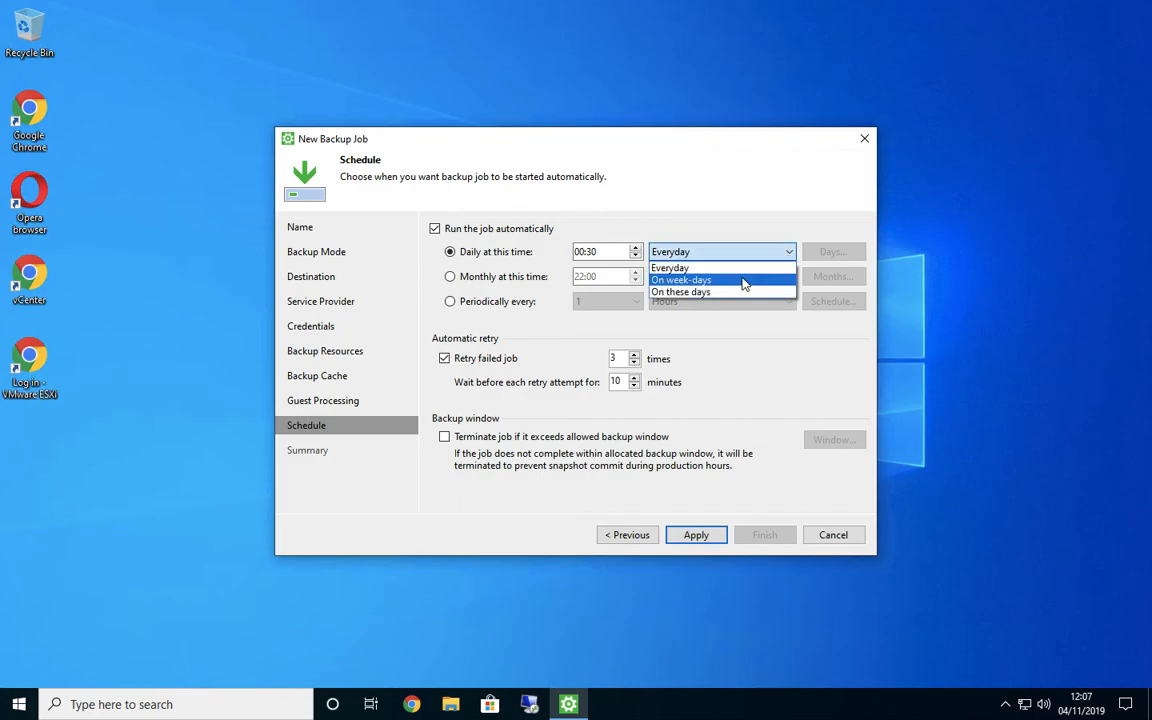
pyautogui.click(744, 282)
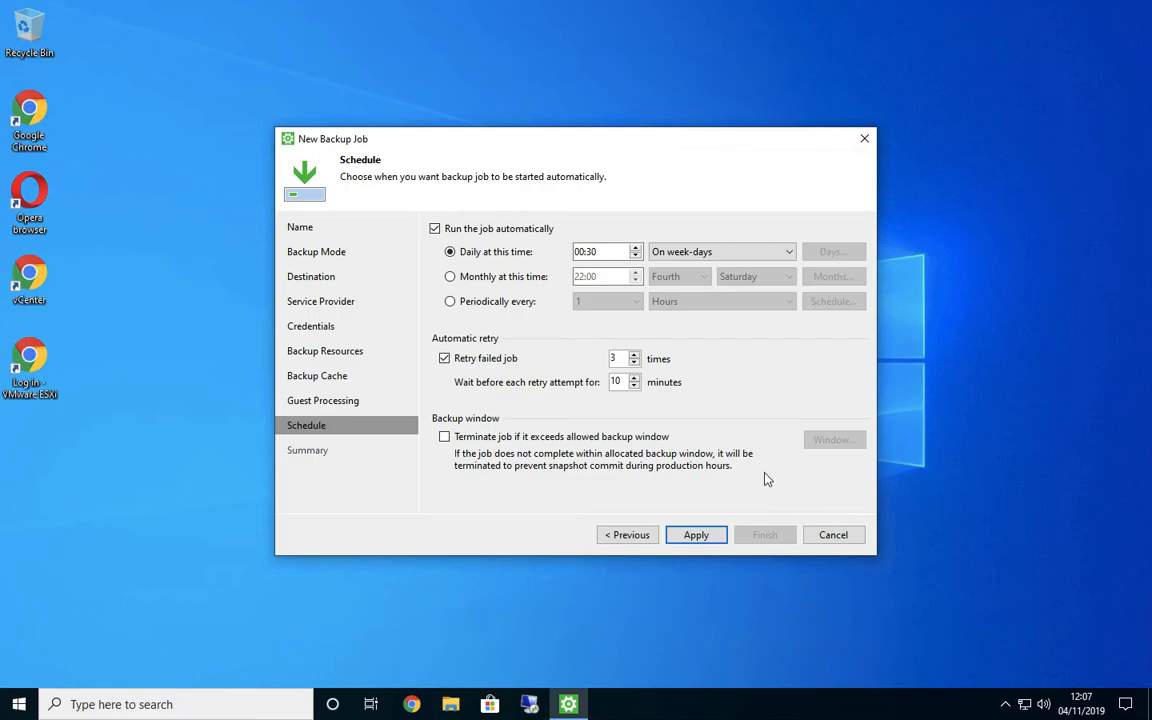
pyautogui.click(696, 535)
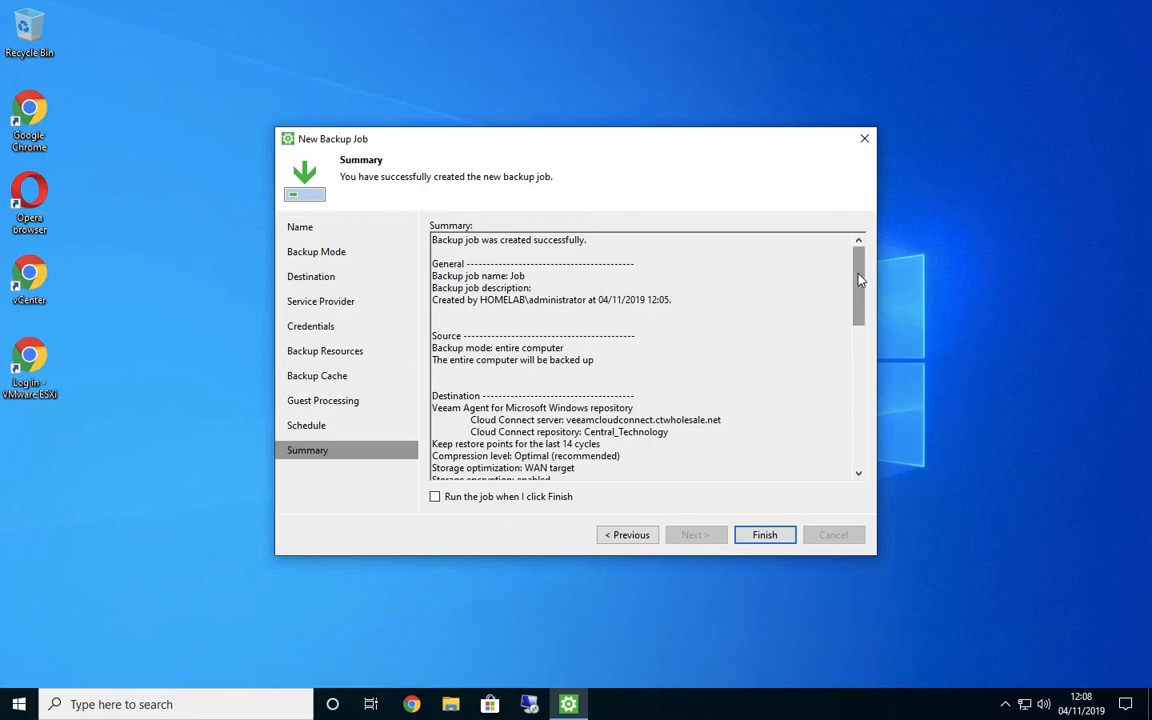
# Step: Review the backup job summary and finish the wizard without running the job immediately
pyautogui.scroll(-1, 866, 297)
pyautogui.moveTo(869, 317); pyautogui.dragTo(869, 437)
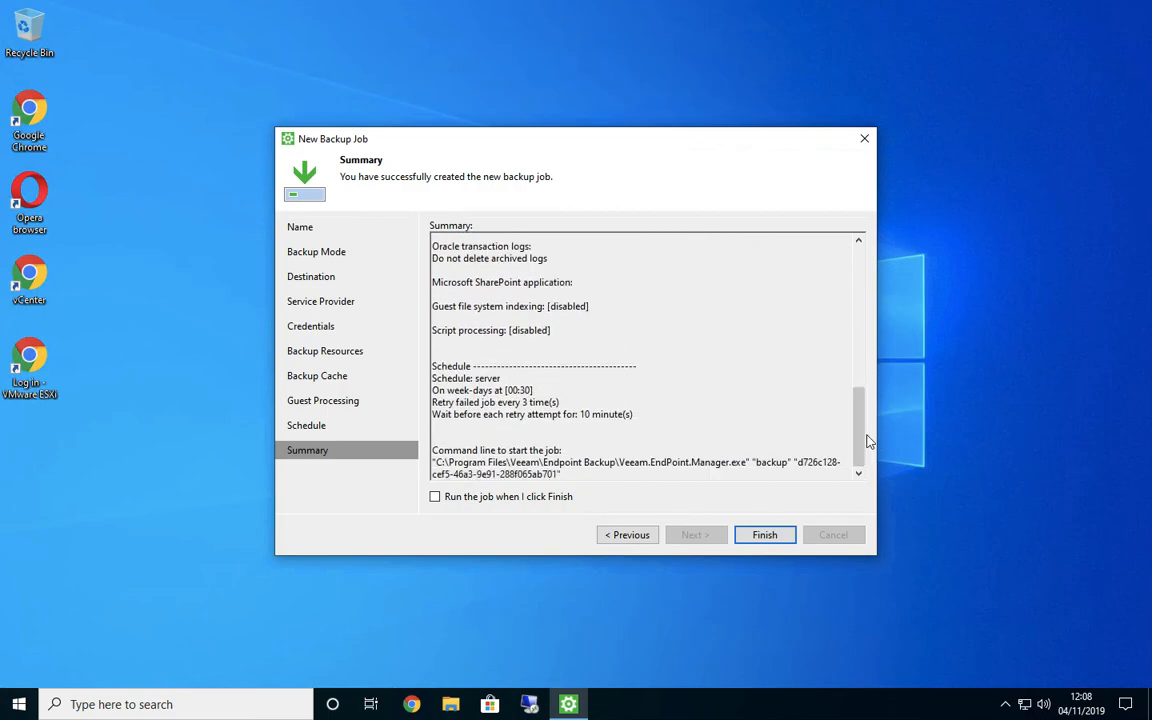
pyautogui.click(760, 542)
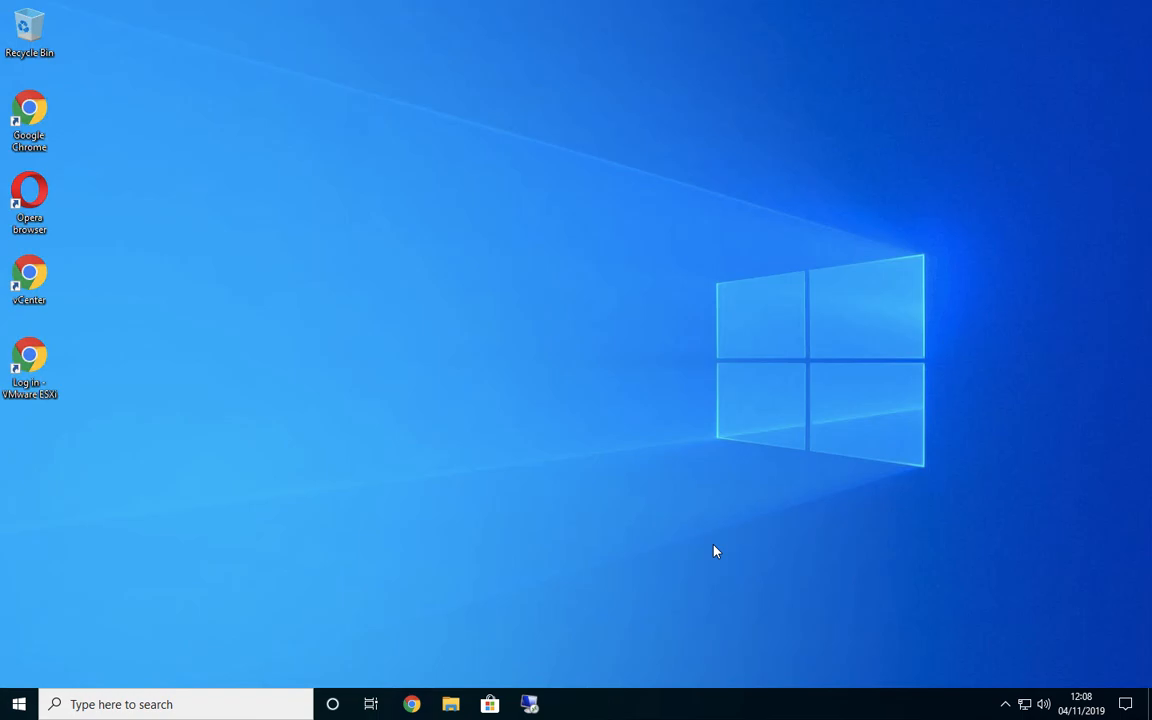